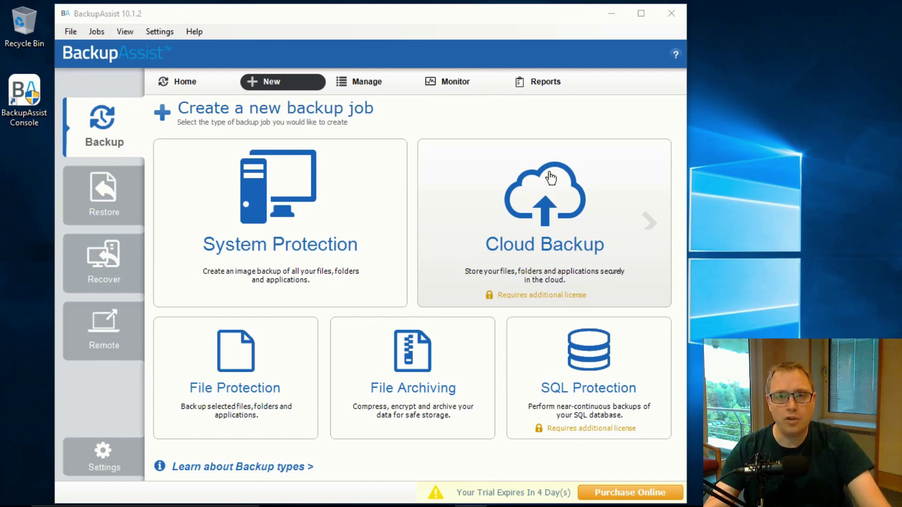
# Start a Cloud Backup job covering the PerfLogs and Recovery folders on Local Disk (C:), with Azure as the destination
pyautogui.click(544, 217)
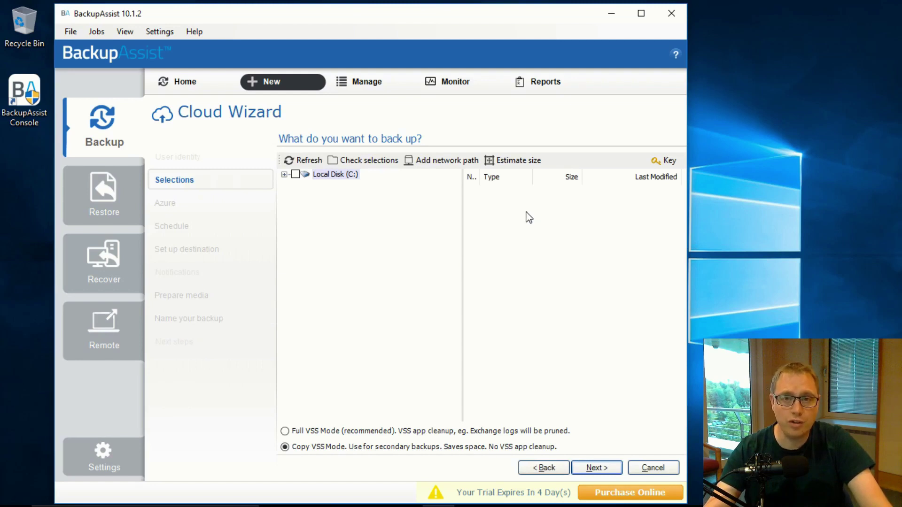
pyautogui.click(284, 175)
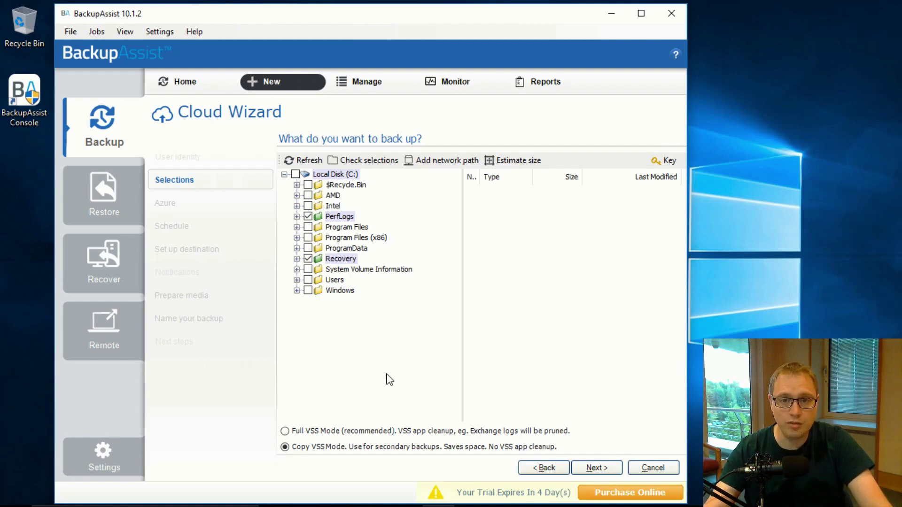
pyautogui.click(601, 470)
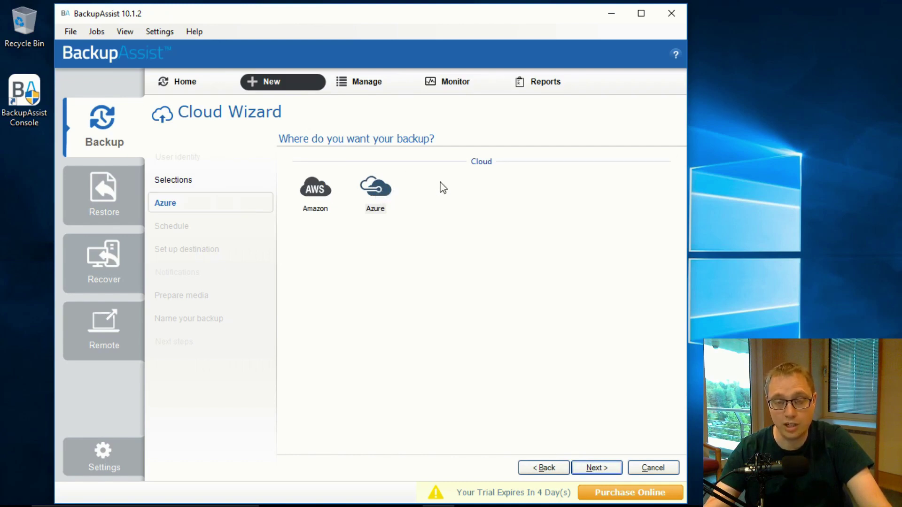
pyautogui.click(600, 469)
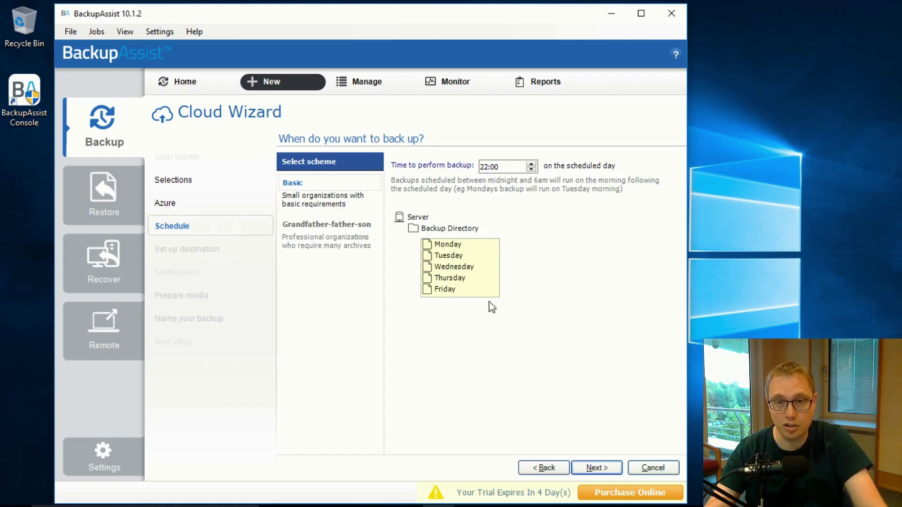
# Review the Grandfather-father-son scheme, but schedule the backup job with the Basic scheme
pyautogui.click(357, 228)
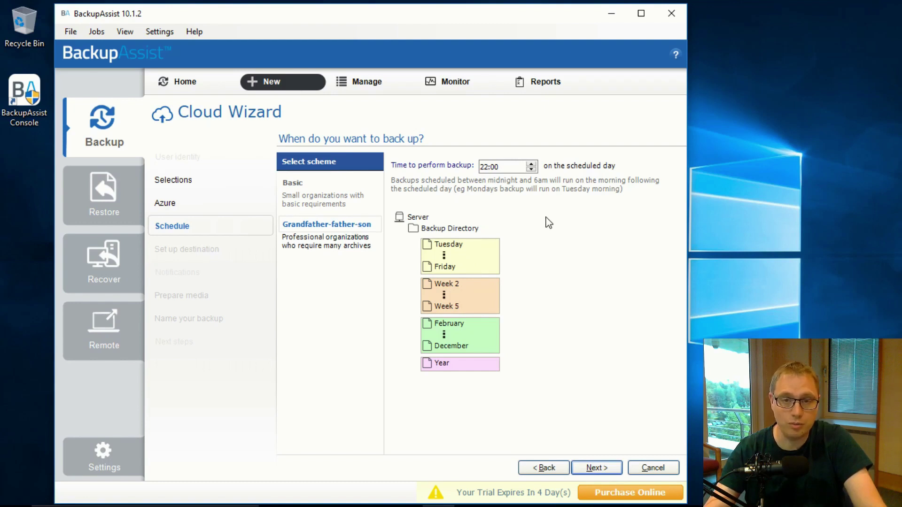
pyautogui.click(299, 192)
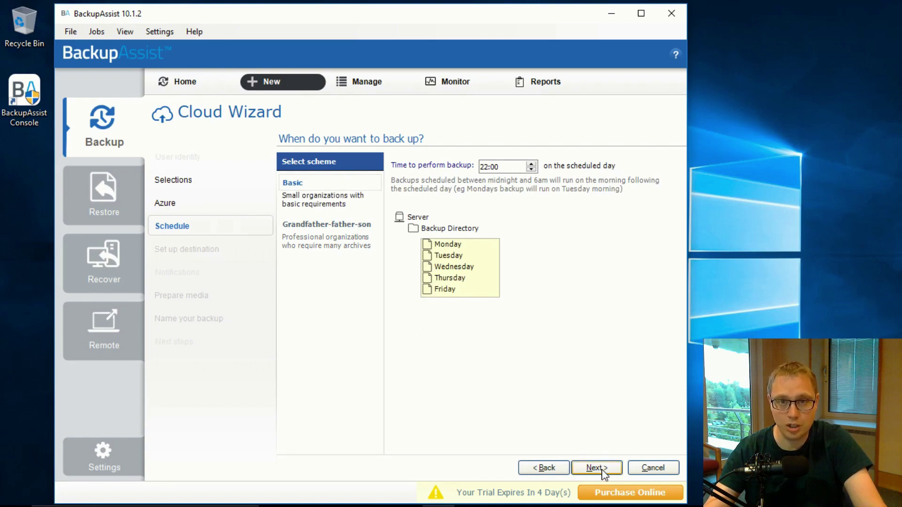
pyautogui.click(603, 471)
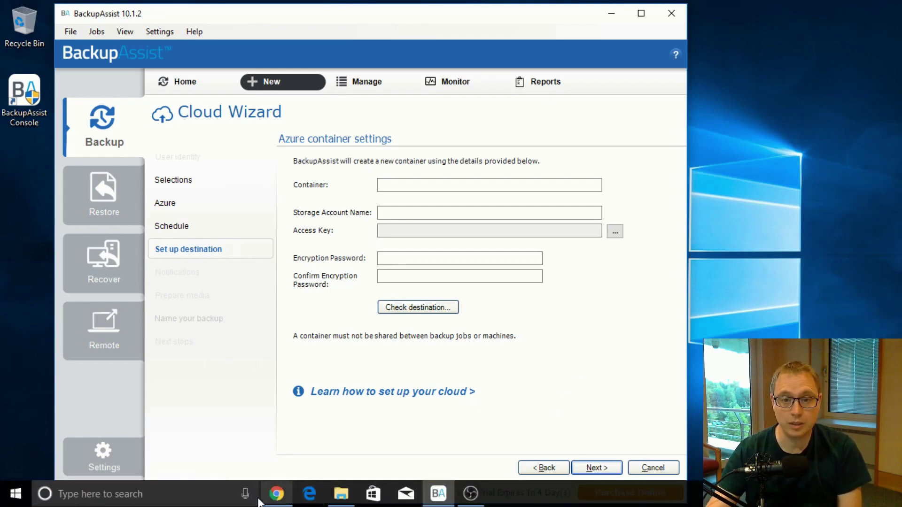
# Switch to the Azure portal in Chrome and begin a new storage account named zswbackup1
pyautogui.click(272, 498)
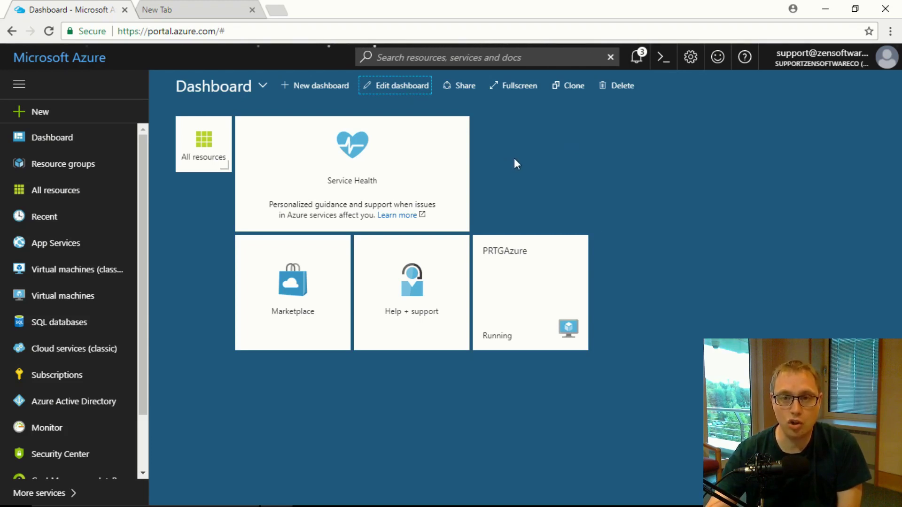
pyautogui.click(27, 113)
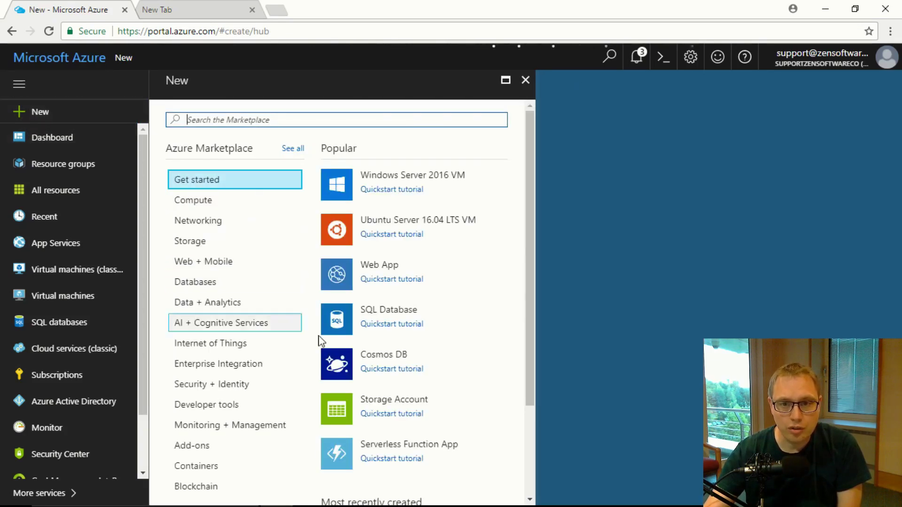
pyautogui.click(397, 407)
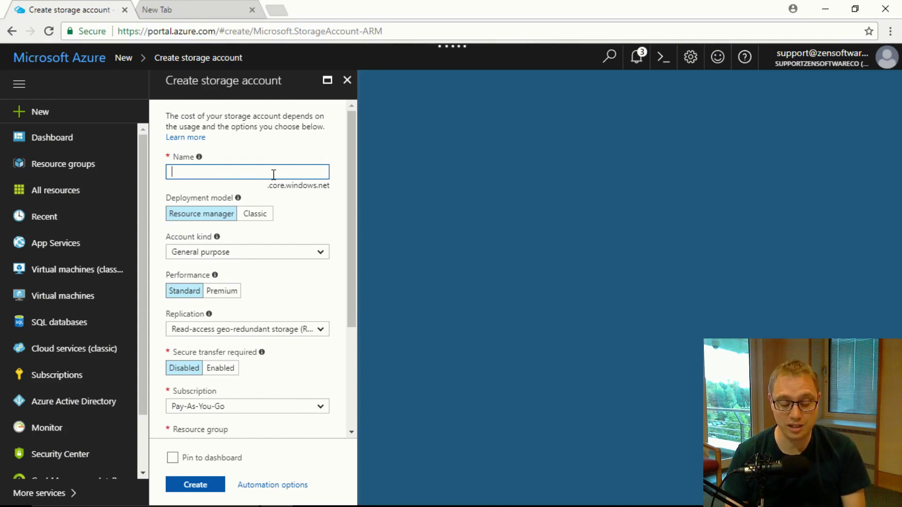
pyautogui.write('sw')
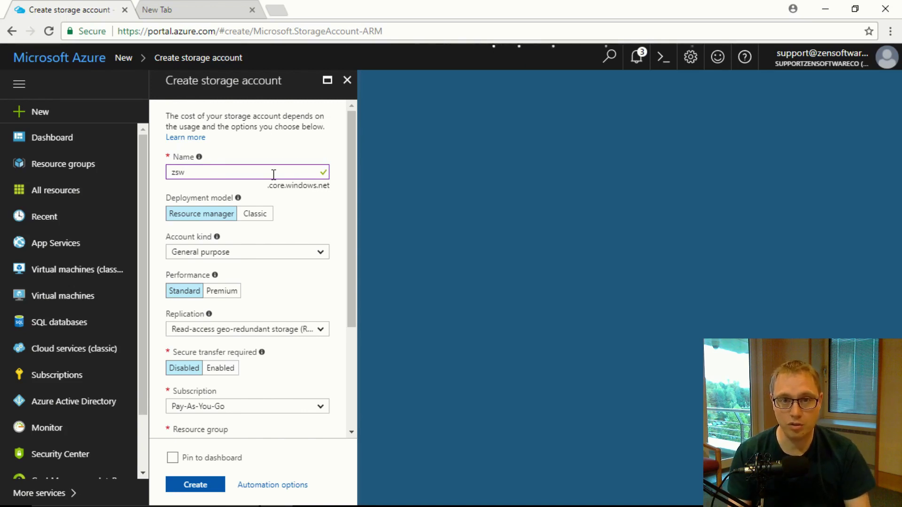
pyautogui.write('ba')
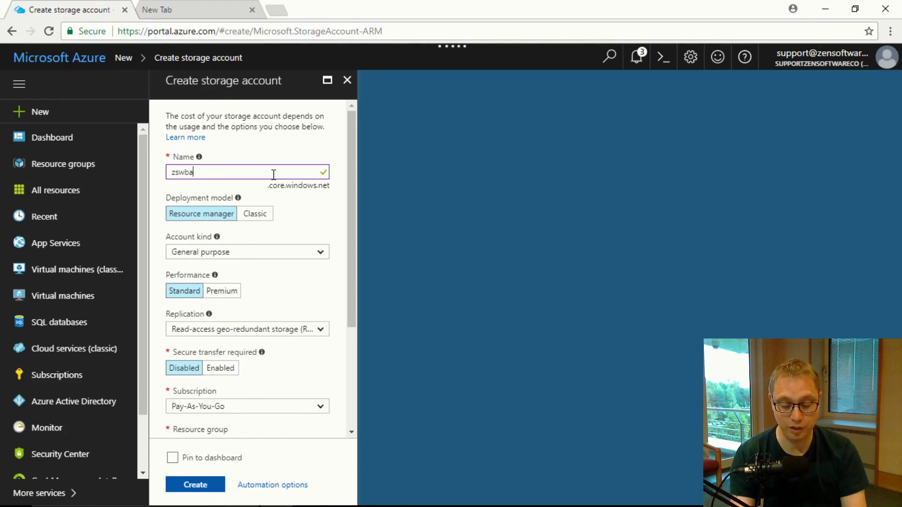
pyautogui.write('ckup1')
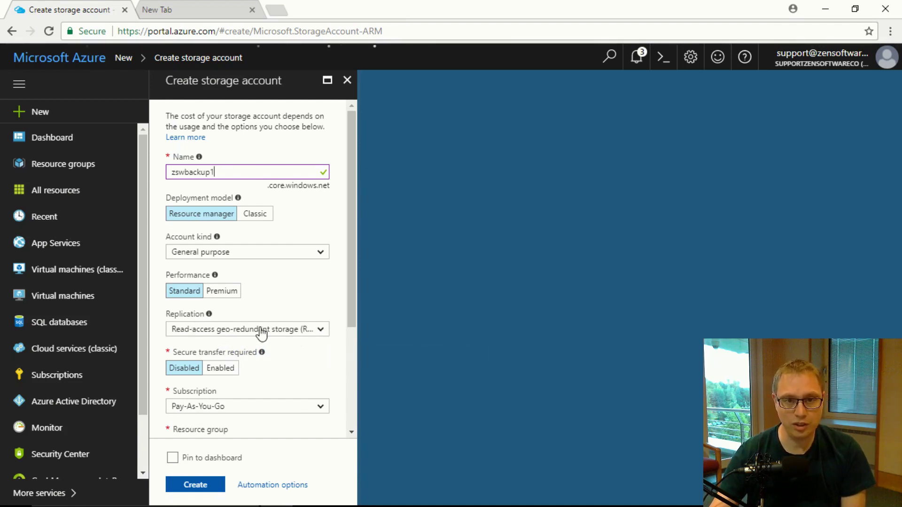
# Keep the account's replication at Read-access geo-redundant storage (RA-GRS) and enable the secure transfer requirement
pyautogui.click(321, 332)
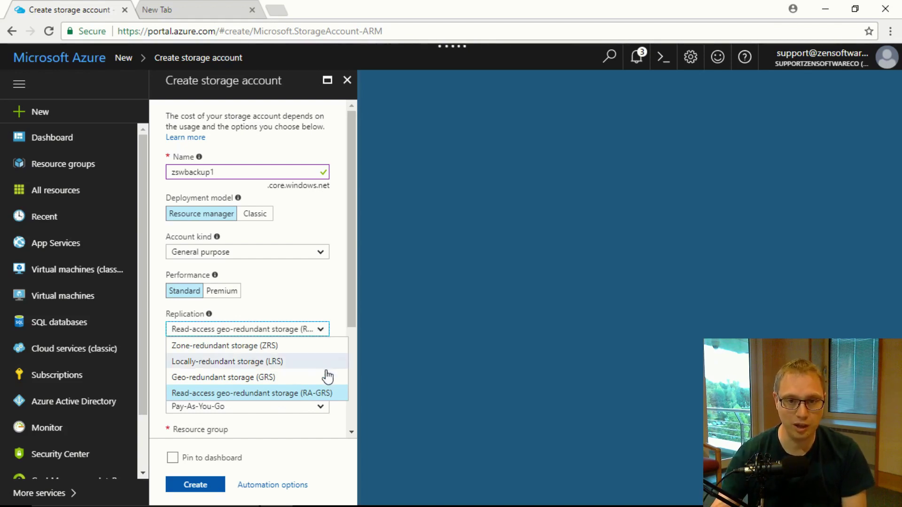
pyautogui.click(278, 397)
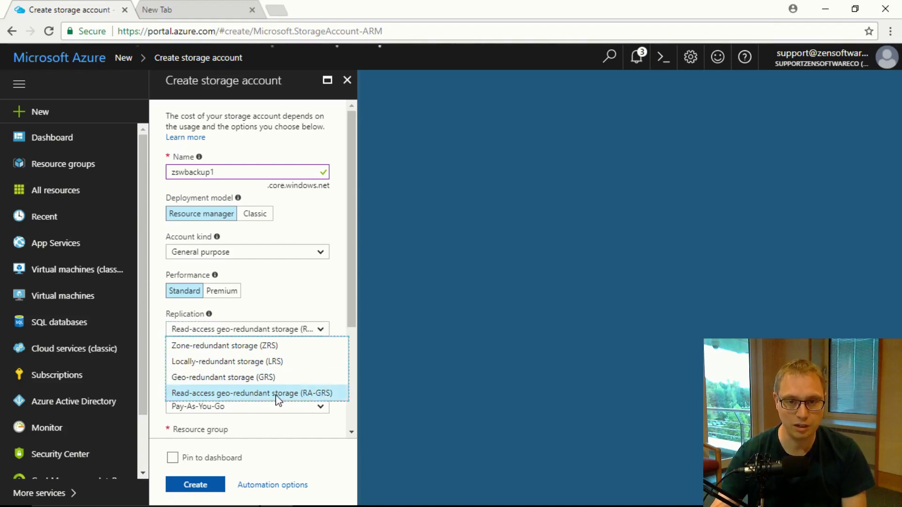
pyautogui.click(305, 291)
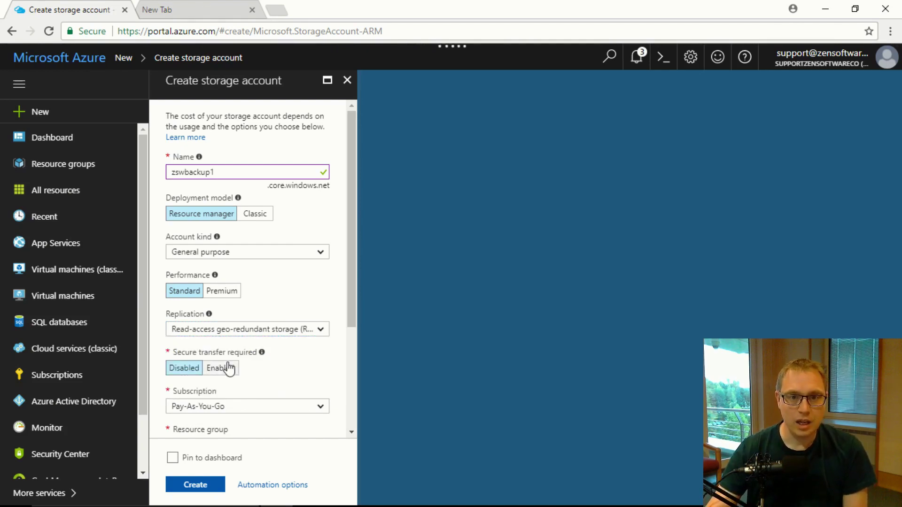
pyautogui.moveTo(262, 354)
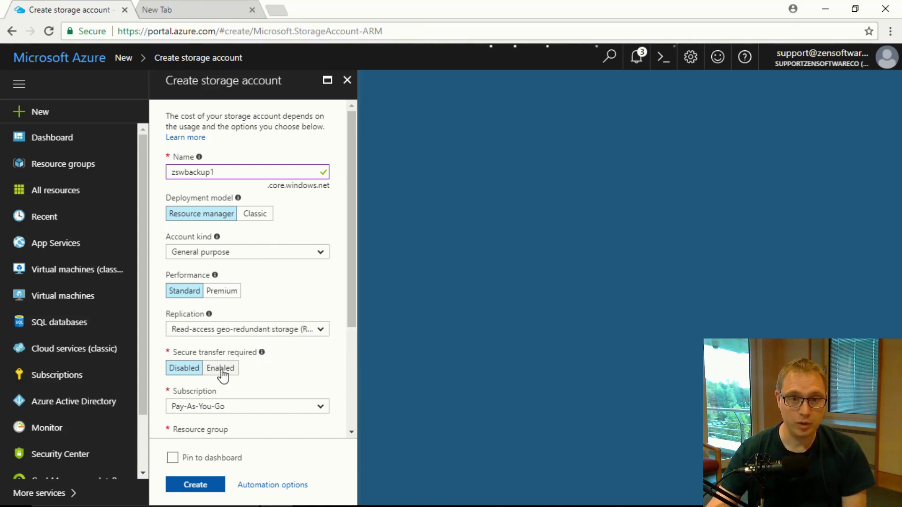
pyautogui.click(223, 373)
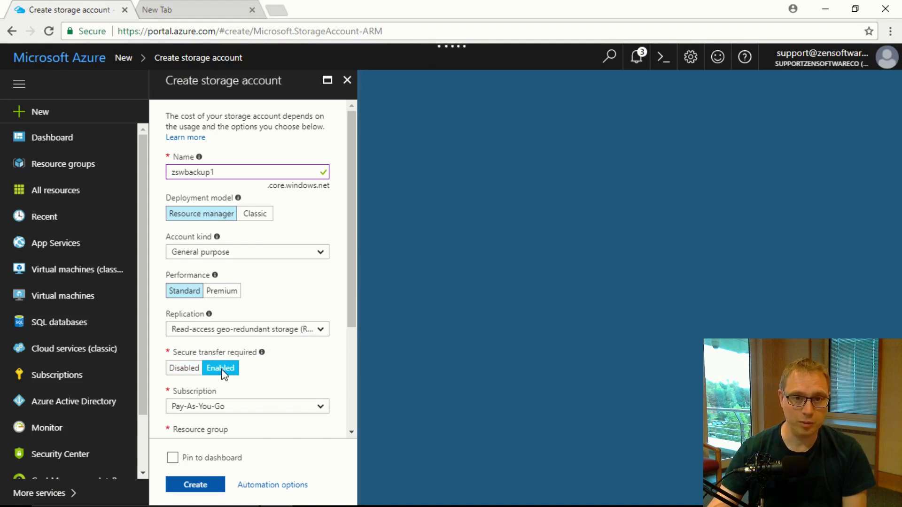
# Create the storage account in a new resource group named backupassist, located in UK West
pyautogui.moveTo(351, 294); pyautogui.dragTo(348, 378)
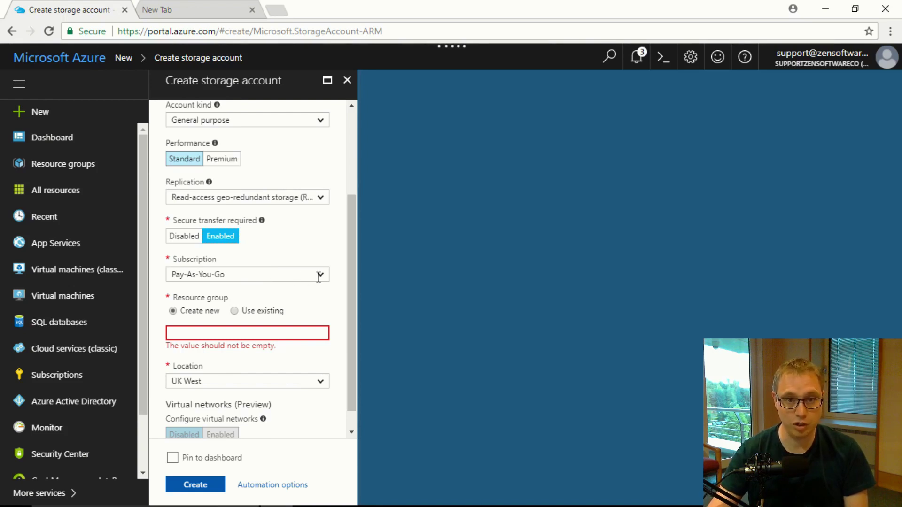
pyautogui.click(213, 332)
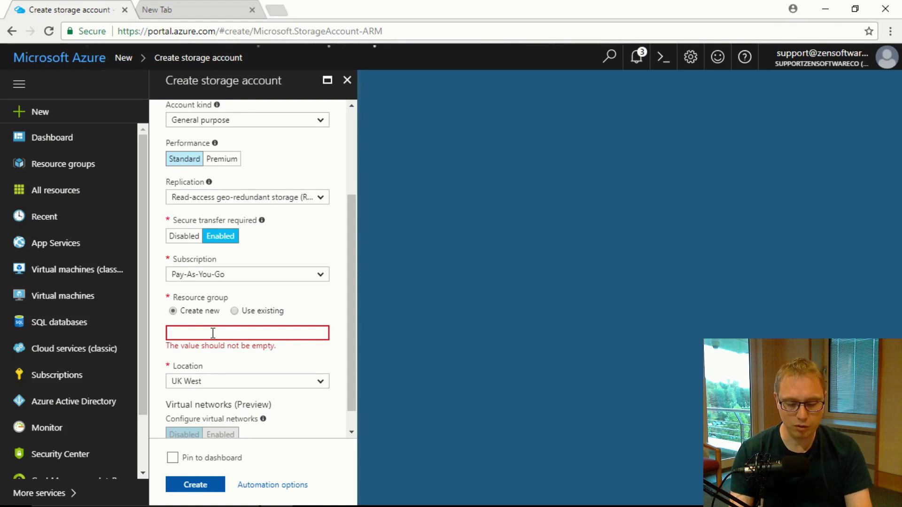
pyautogui.write('backupassist')
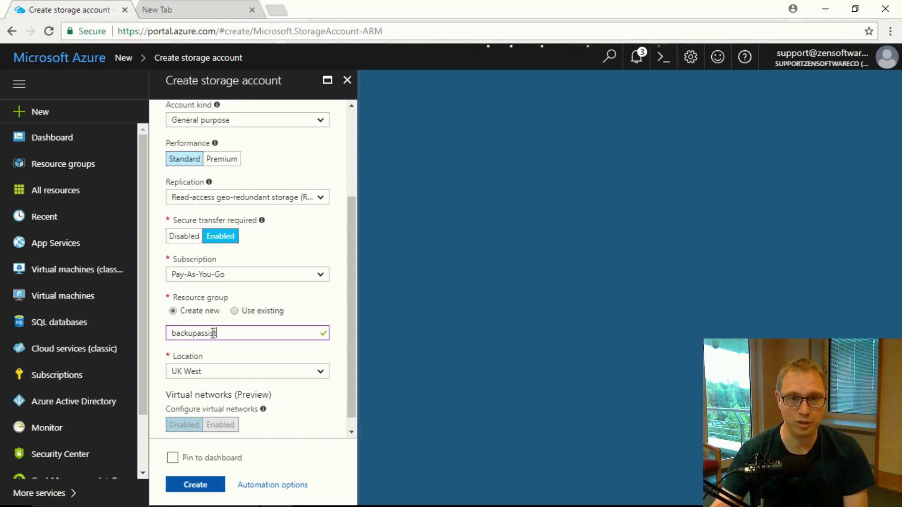
pyautogui.click(321, 372)
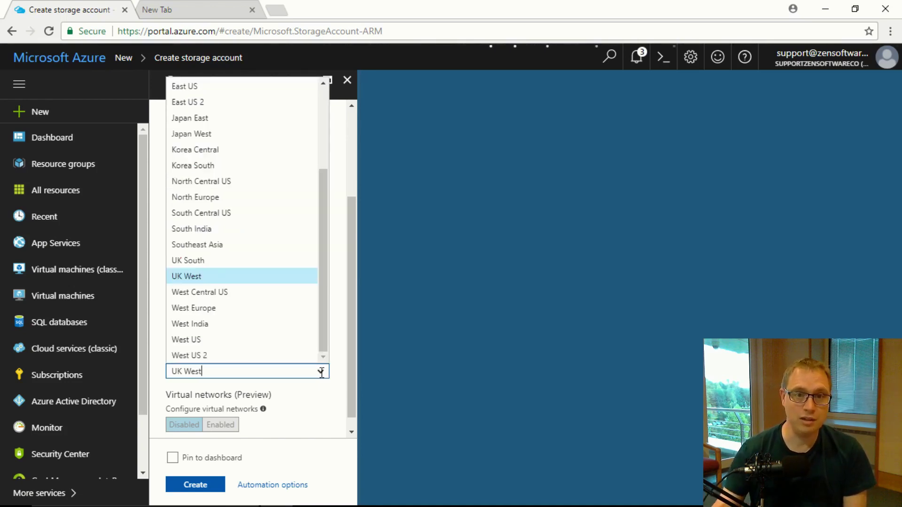
pyautogui.click(195, 277)
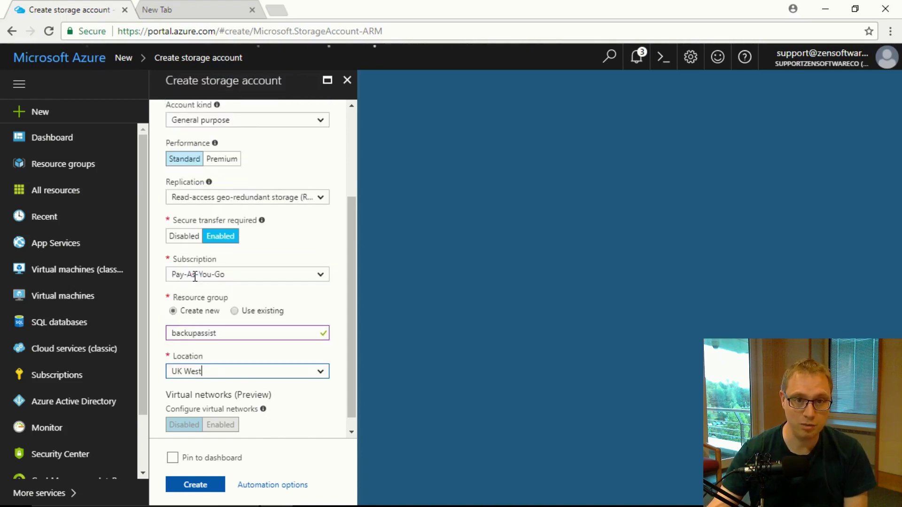
pyautogui.scroll(-1, 330, 394)
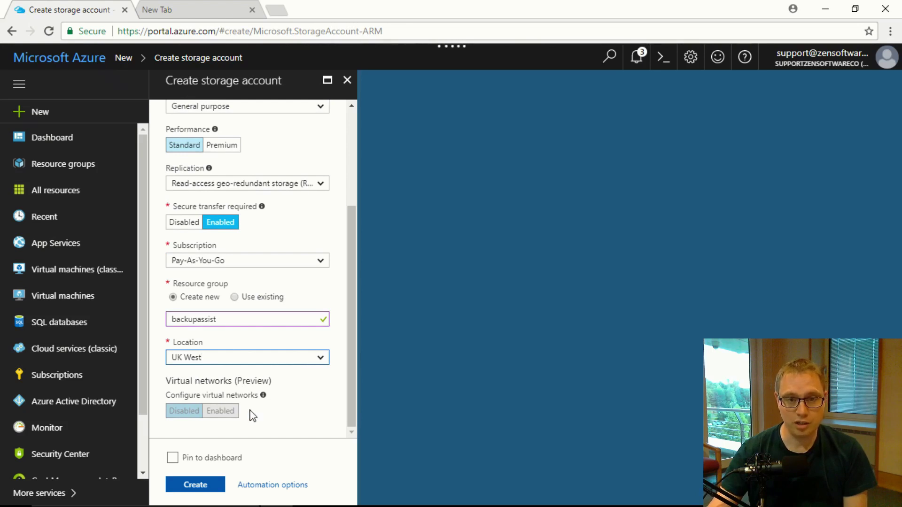
pyautogui.click(207, 486)
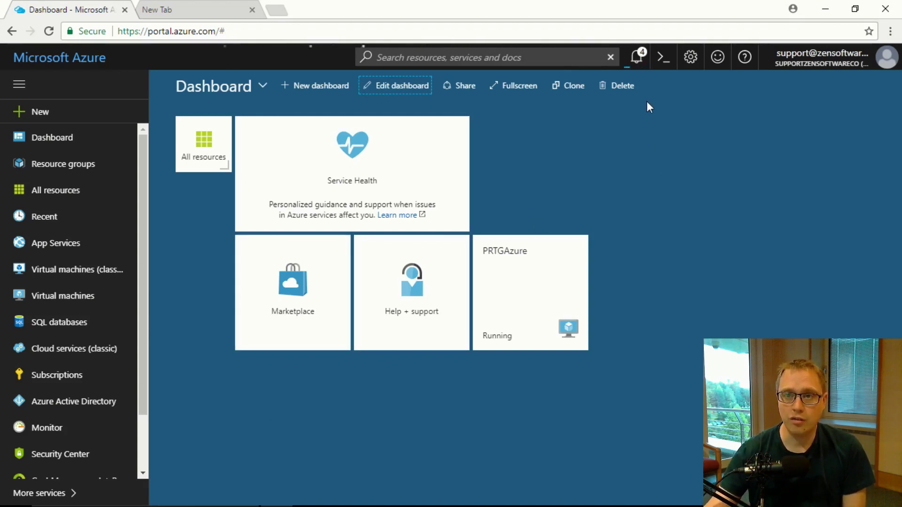
# Go to the newly deployed zswbackup1 storage account from its deployment notification and show its access keys
pyautogui.click(639, 65)
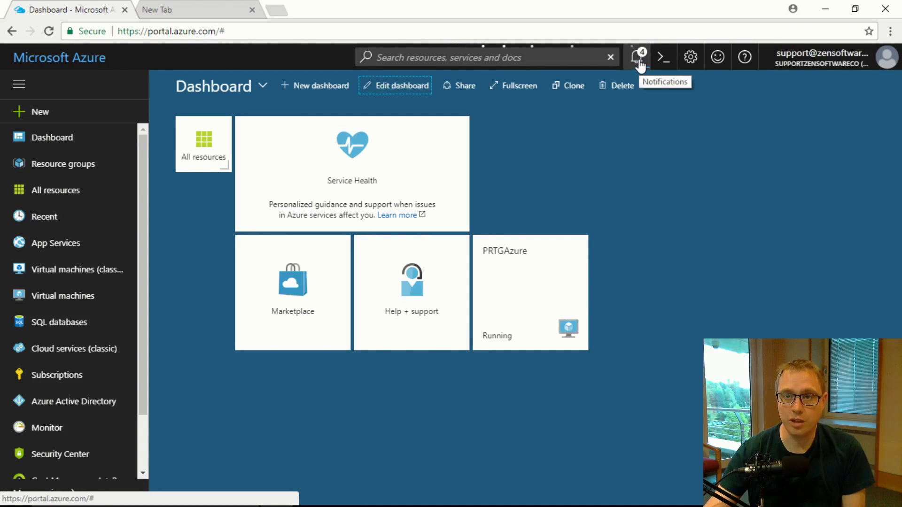
pyautogui.click(639, 64)
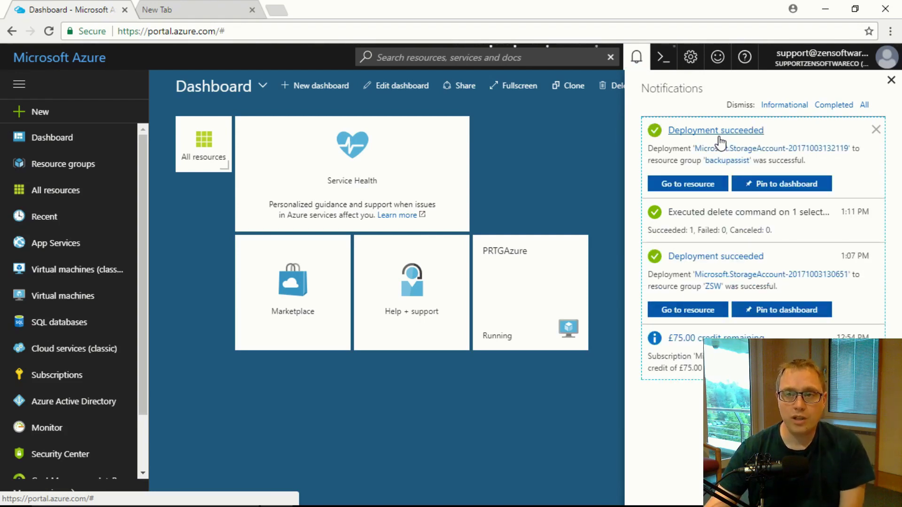
pyautogui.click(707, 184)
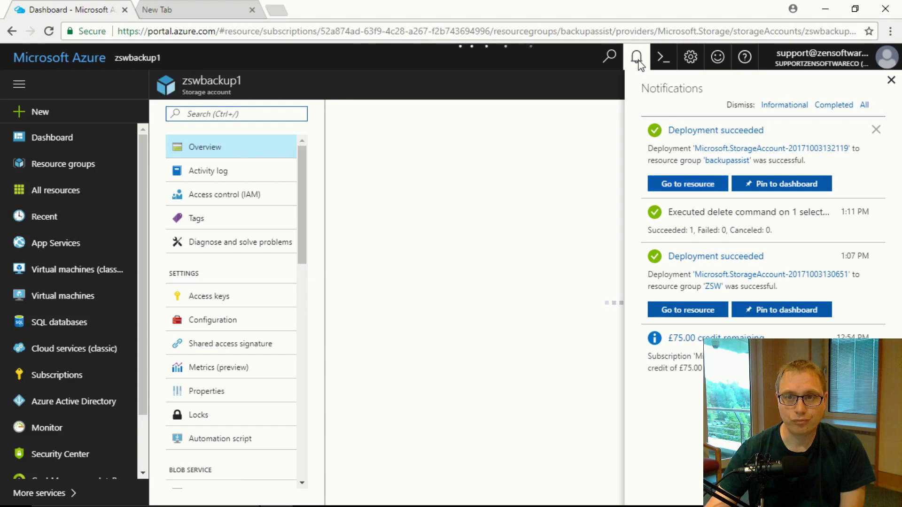
pyautogui.click(891, 80)
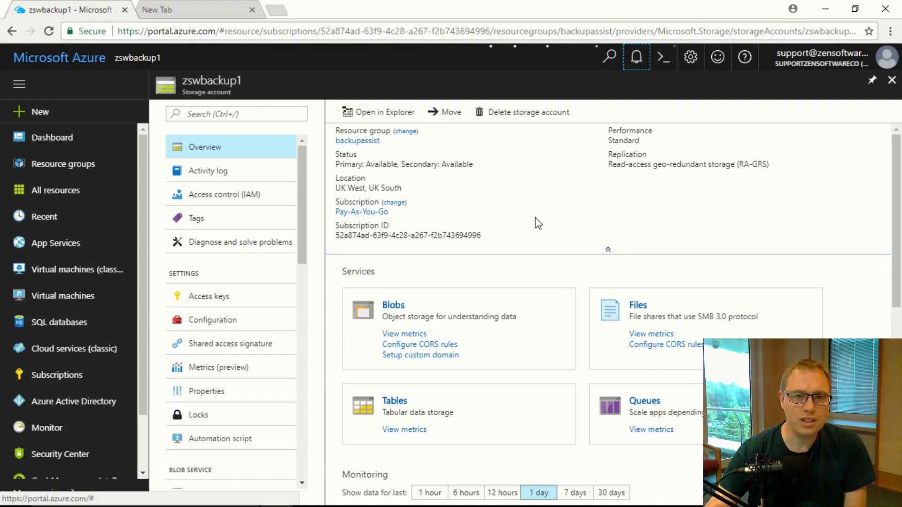
pyautogui.click(219, 297)
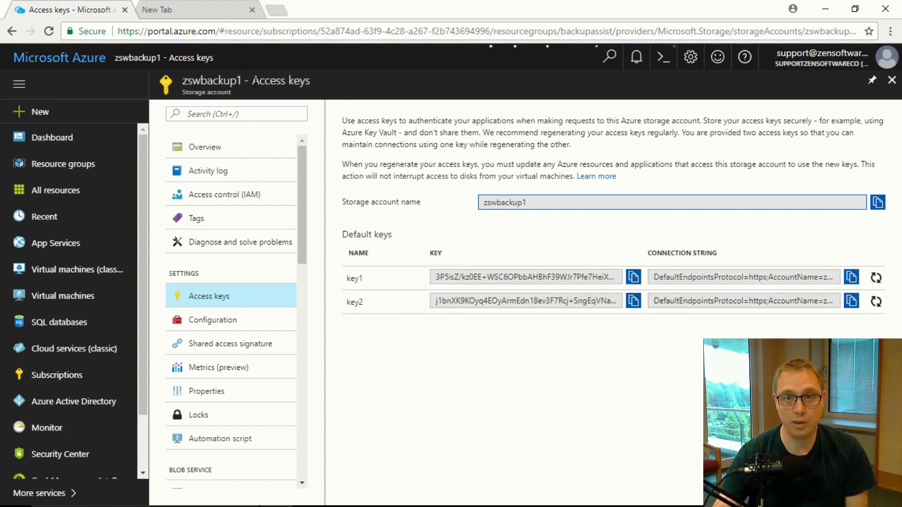
# Copy the storage account name zswbackup1 from the portal into the Azure container settings in BackupAssist
pyautogui.moveTo(535, 209); pyautogui.dragTo(463, 208)
pyautogui.hotkey('ctrl', 'c')
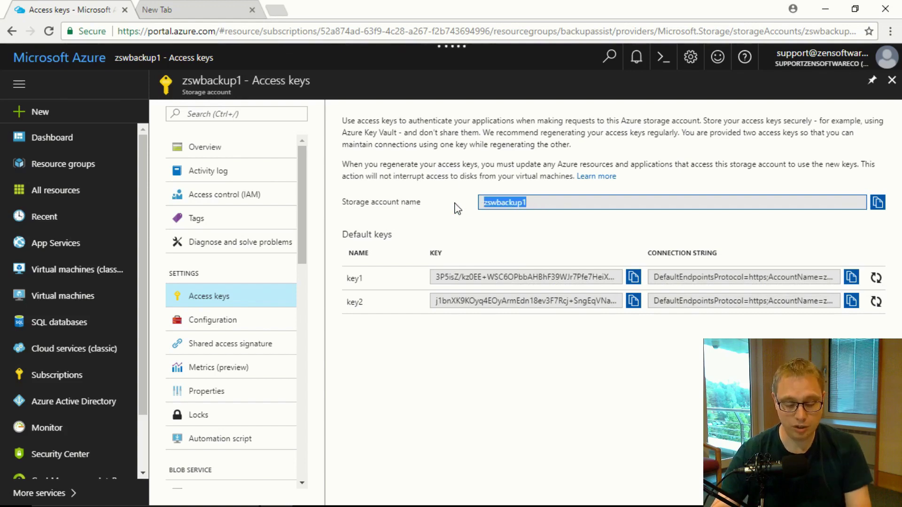
pyautogui.moveTo(402, 498)
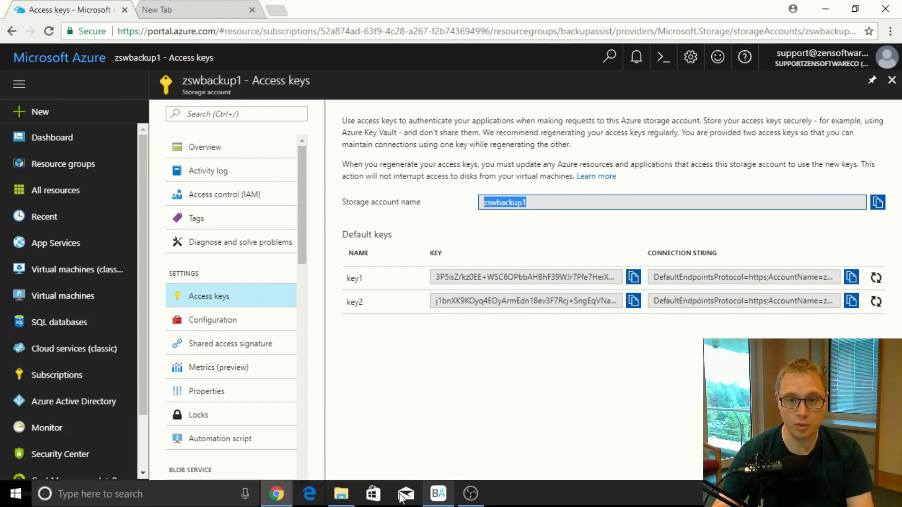
pyautogui.click(438, 494)
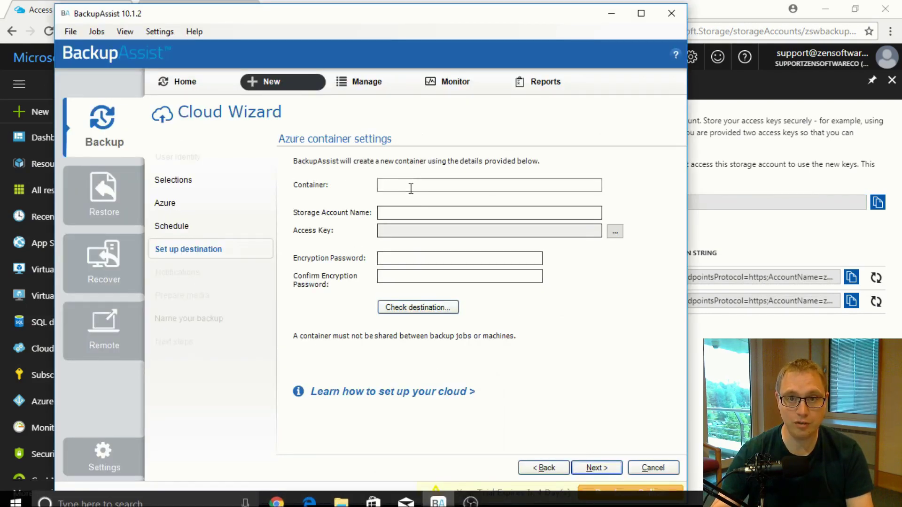
pyautogui.click(407, 209)
pyautogui.hotkey('ctrl', 'v')
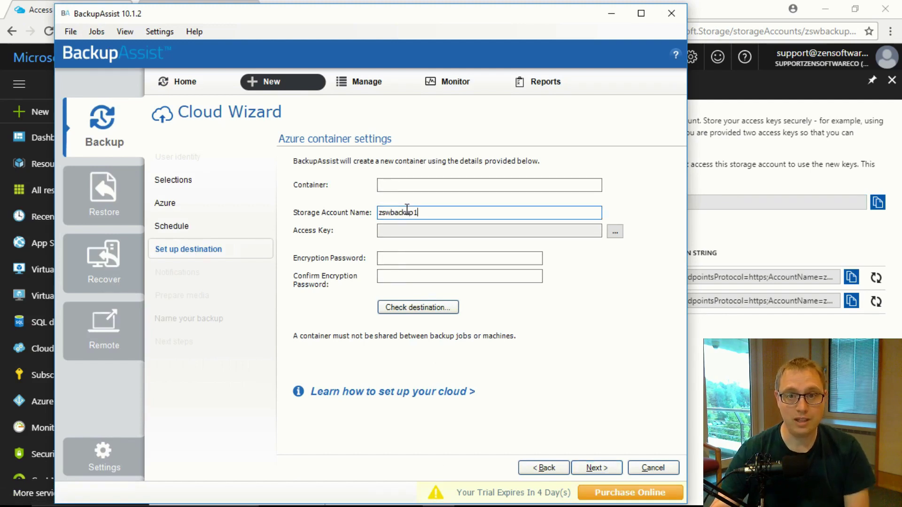
# Name the container site1 and copy the storage account's key1 from the Azure portal into BackupAssist as the access key
pyautogui.click(400, 186)
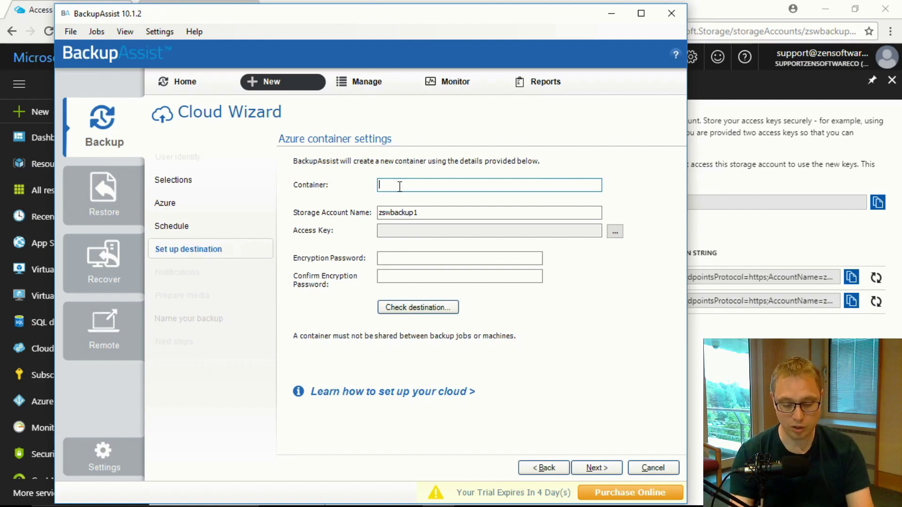
pyautogui.write('te1')
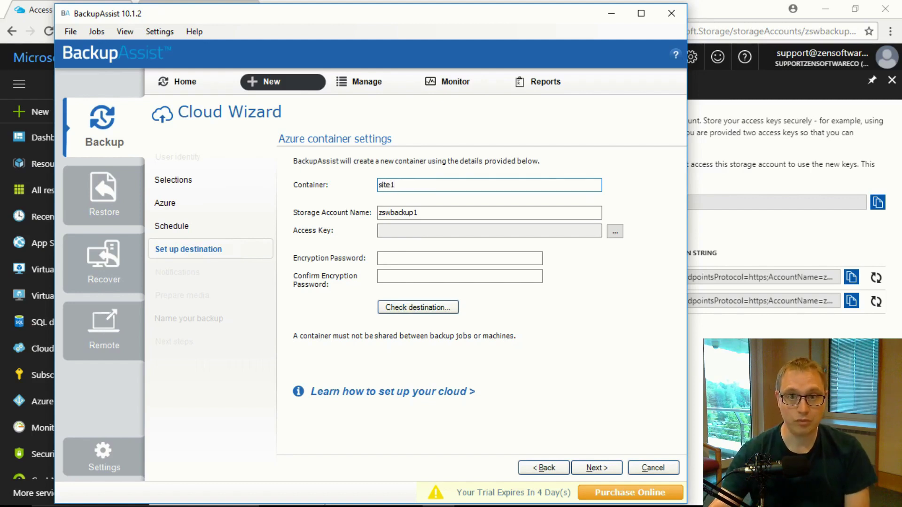
pyautogui.click(407, 230)
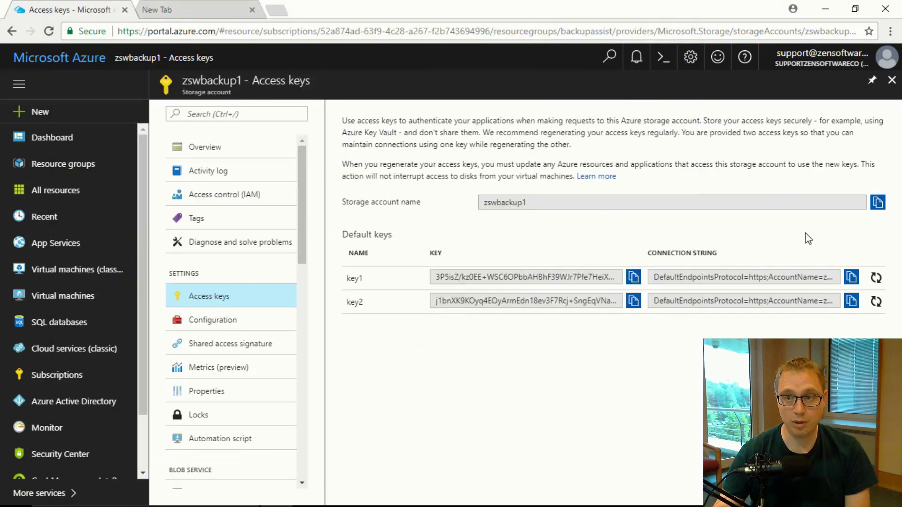
pyautogui.click(804, 238)
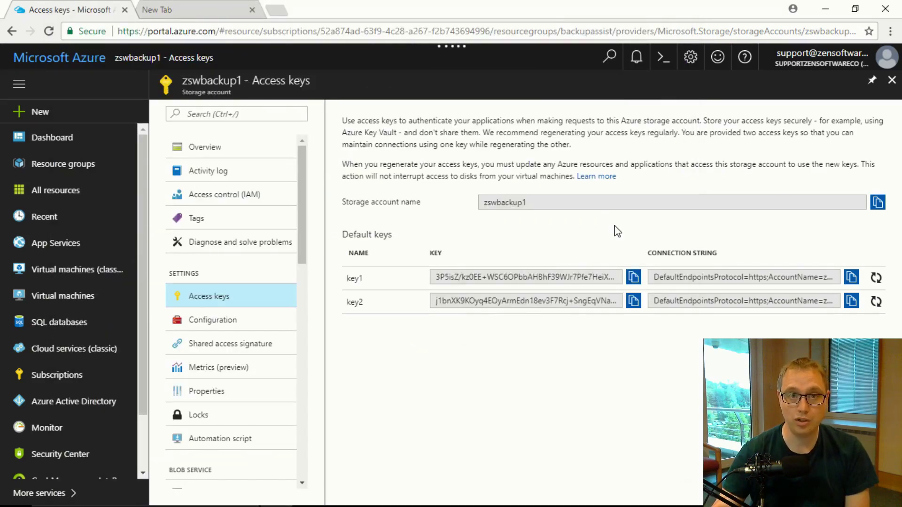
pyautogui.click(634, 278)
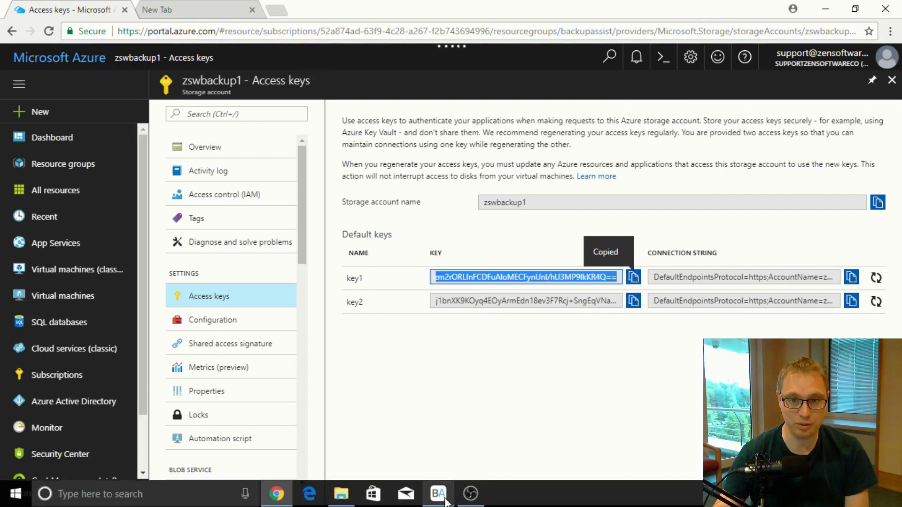
pyautogui.click(445, 500)
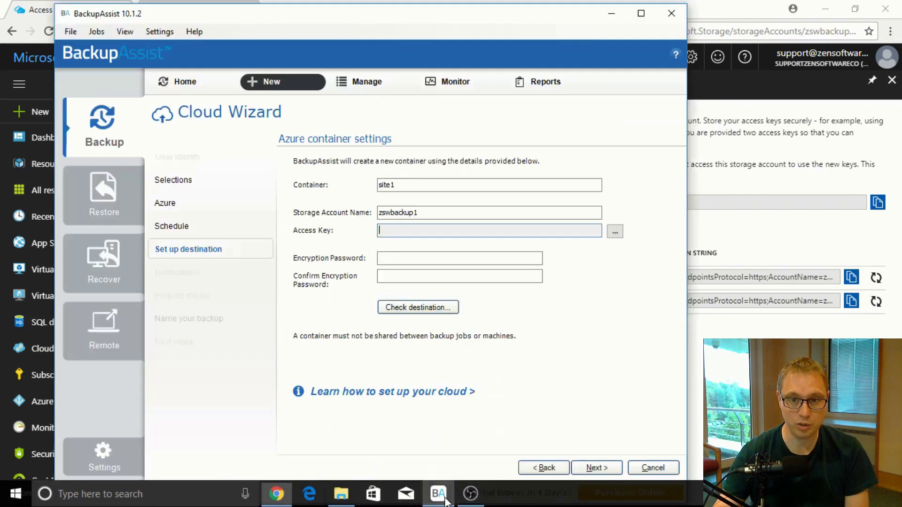
pyautogui.click(613, 233)
pyautogui.rightClick(484, 267)
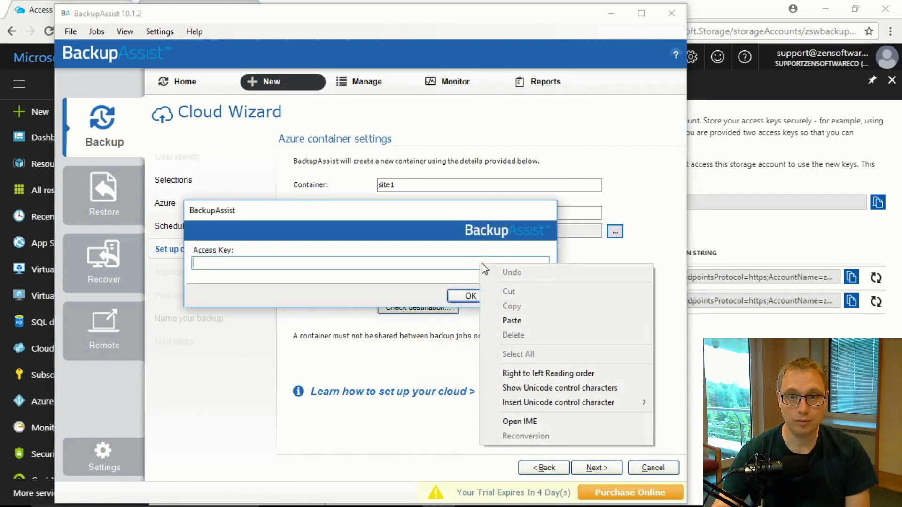
pyautogui.click(511, 321)
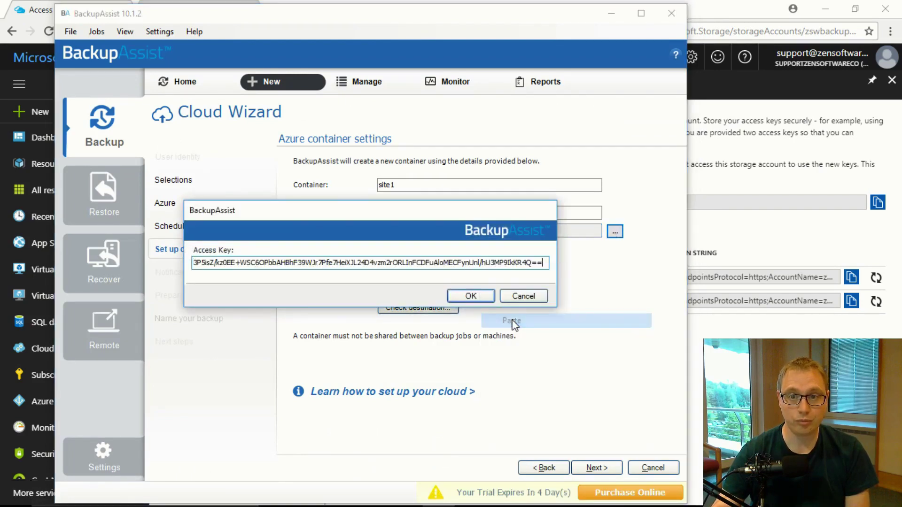
pyautogui.click(472, 296)
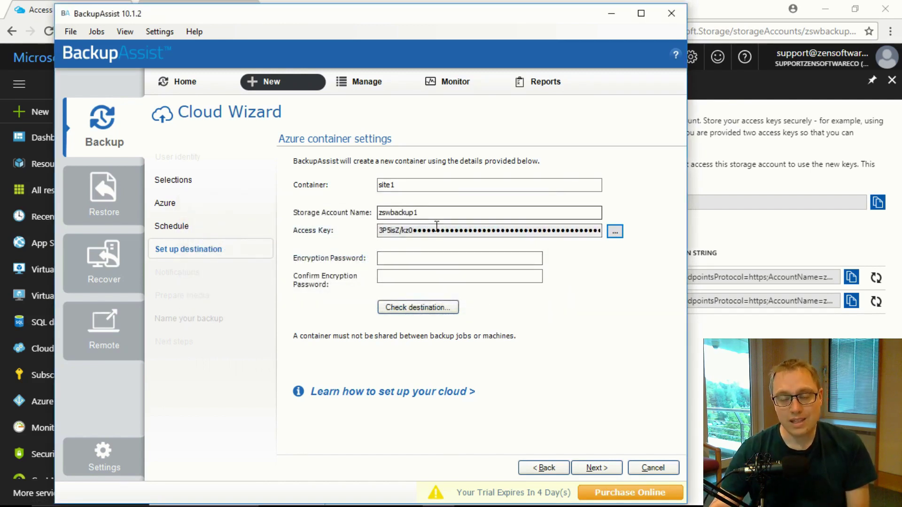
# Enter and confirm the encryption password, check the Azure destination, and continue to naming the backup
pyautogui.click(433, 258)
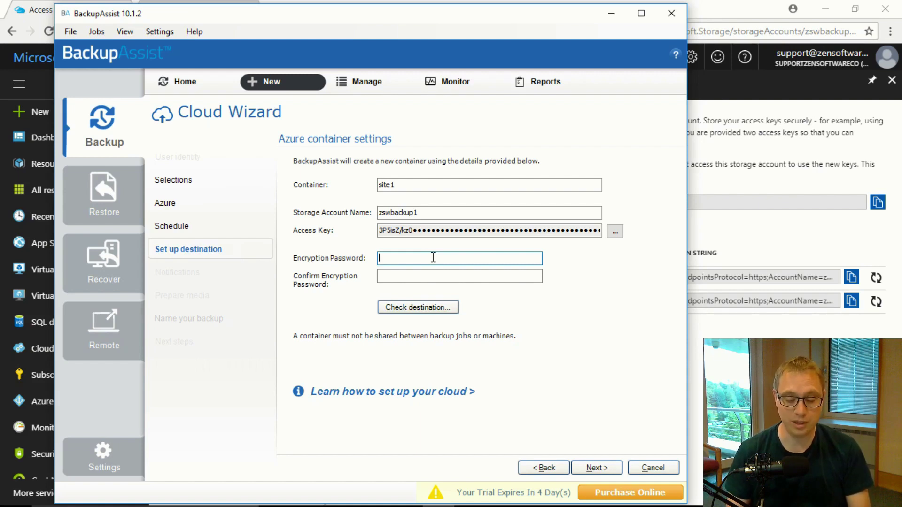
pyautogui.write('•••••')
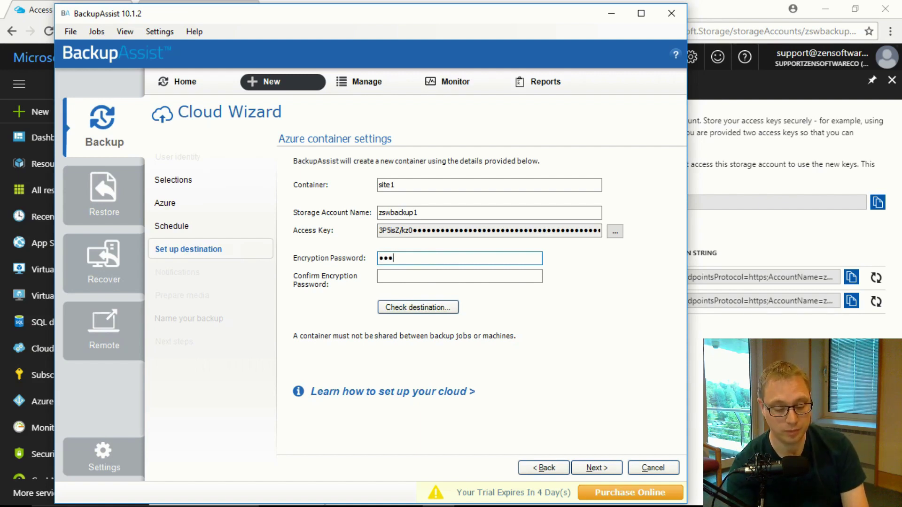
pyautogui.write('*')
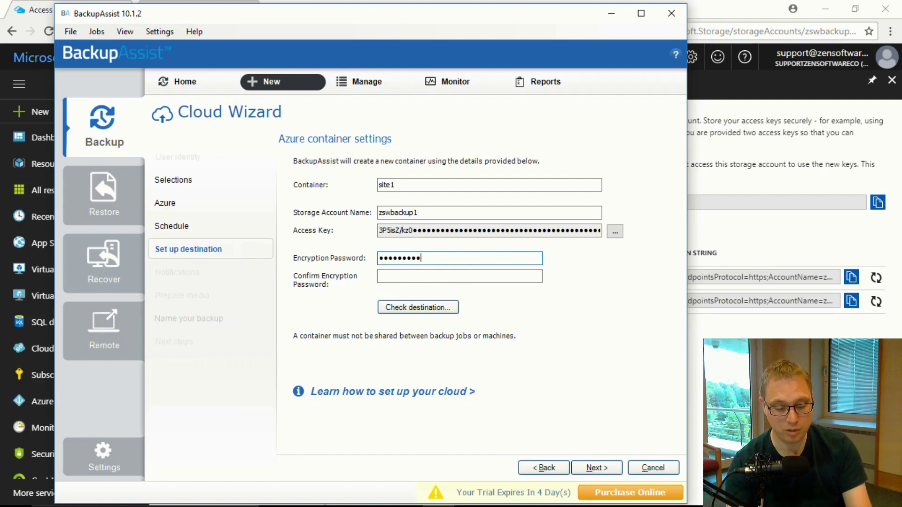
pyautogui.press('Tab')
pyautogui.write('*********')
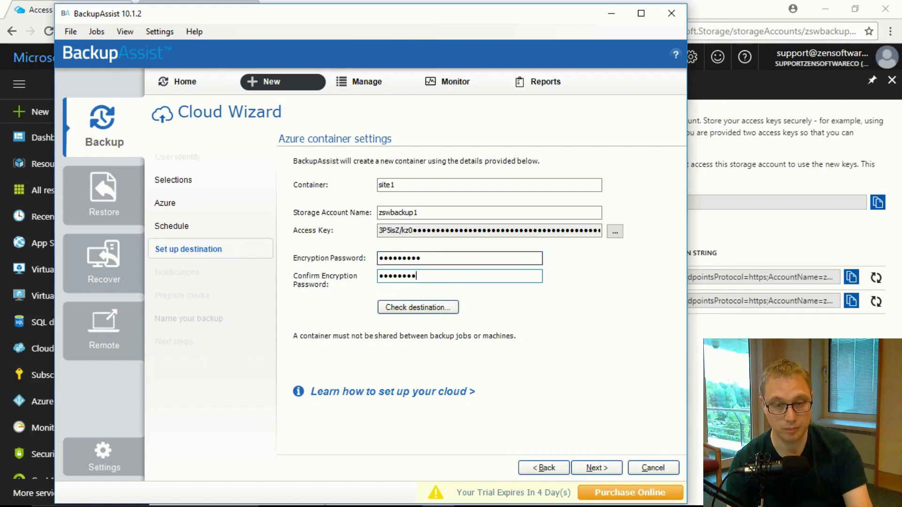
pyautogui.click(432, 308)
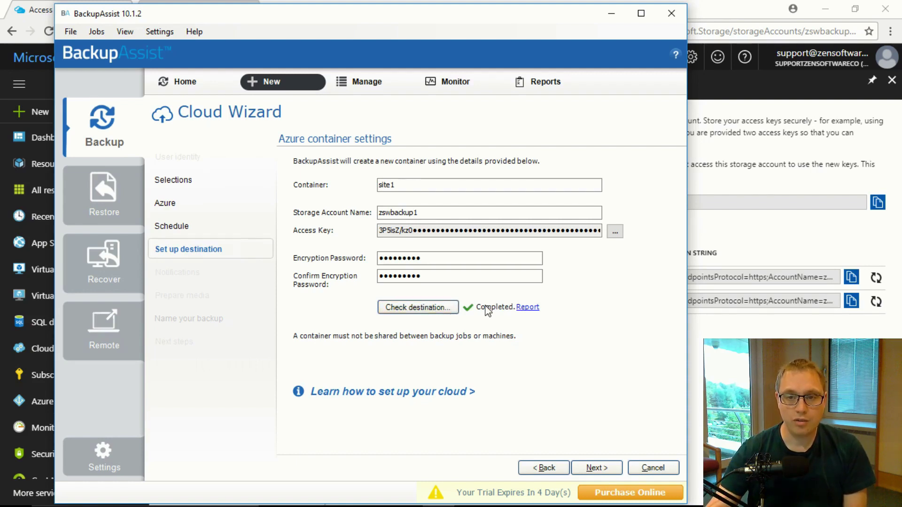
pyautogui.click(599, 468)
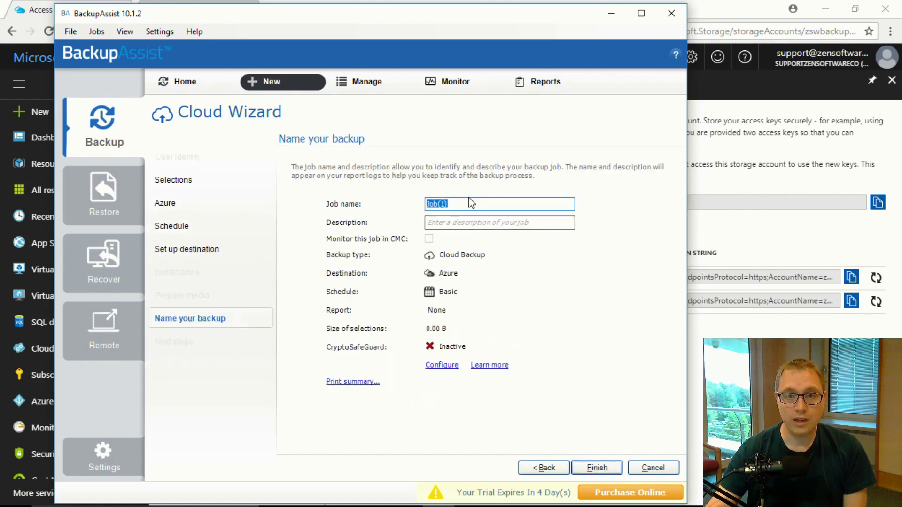
# Name the backup job "cloud backup site 1" and finish the Cloud Wizard
pyautogui.write('clo')
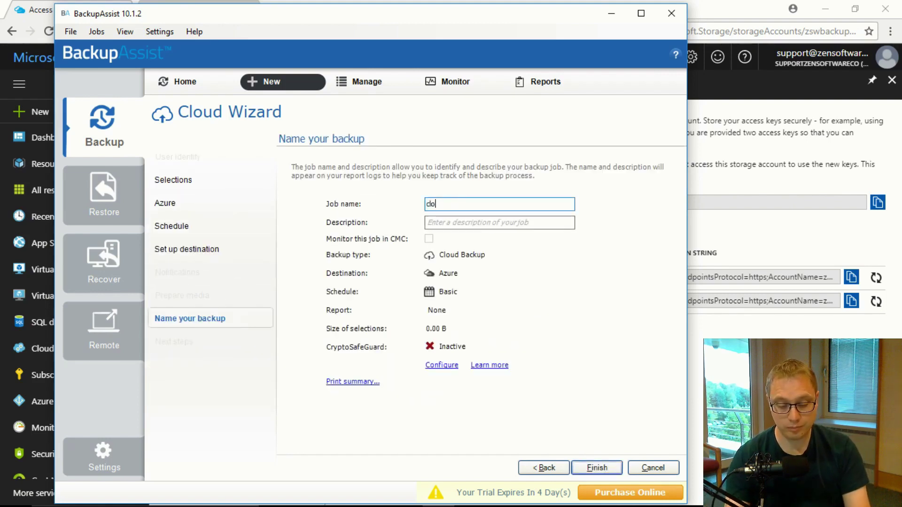
pyautogui.write('ud bac')
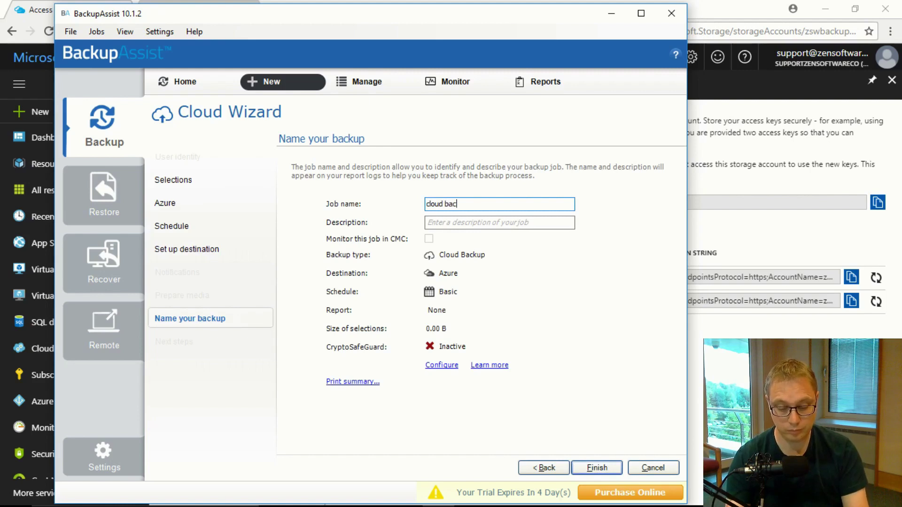
pyautogui.write('kup site 1')
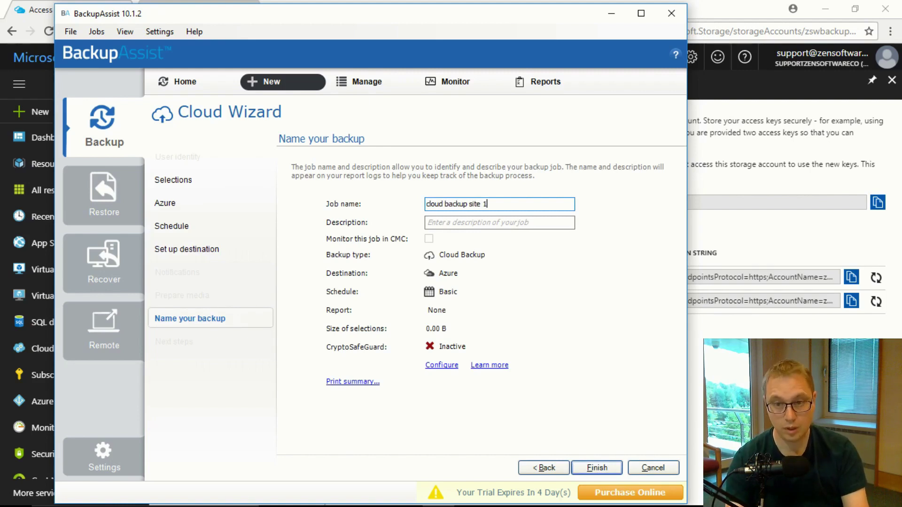
pyautogui.click(597, 468)
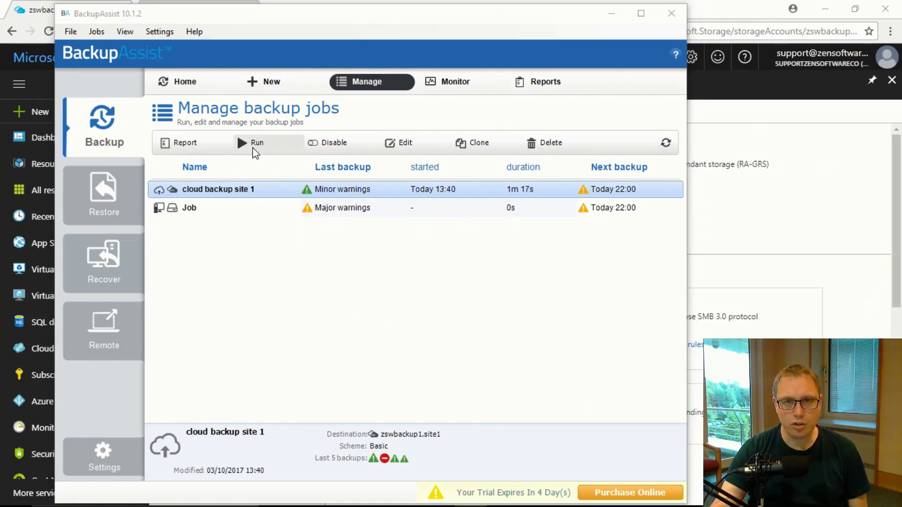
# Run the cloud backup site 1 job now as a rerun of the past backup scheduled for 02 October 2017
pyautogui.click(254, 148)
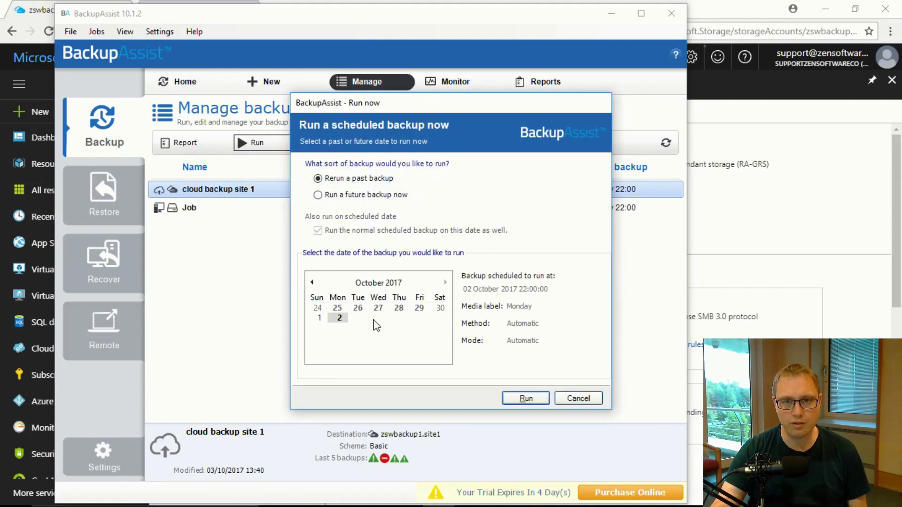
pyautogui.click(534, 399)
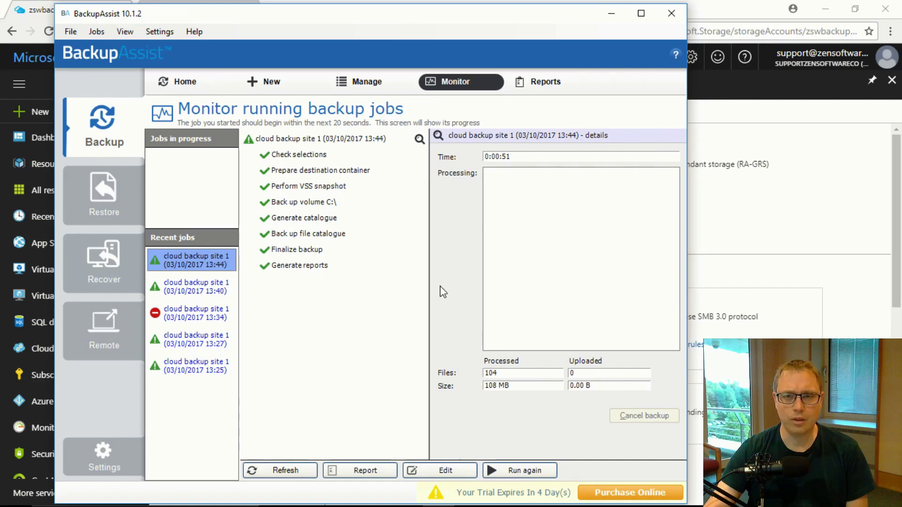
# Switch to the Azure portal and examine the contents of zswbackup1's site1 container, including the blobs in its chunks folder
pyautogui.click(611, 14)
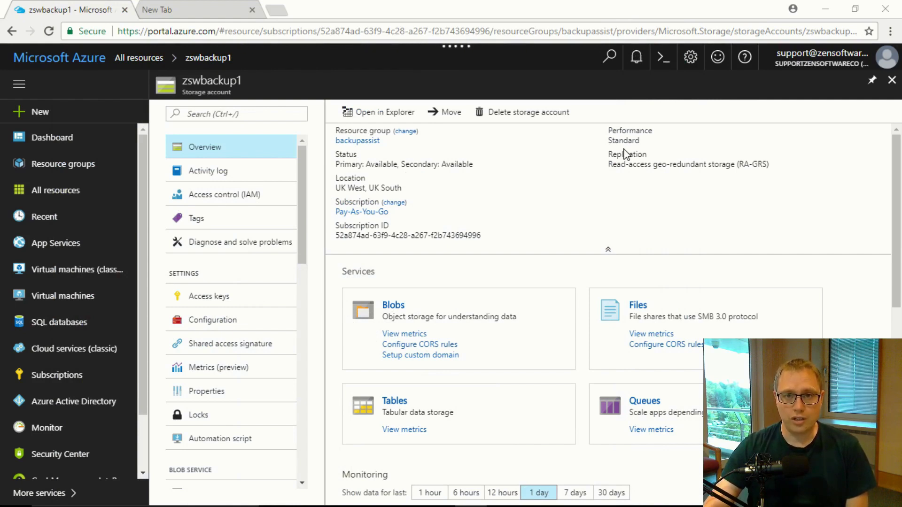
pyautogui.scroll(-2, 217, 272)
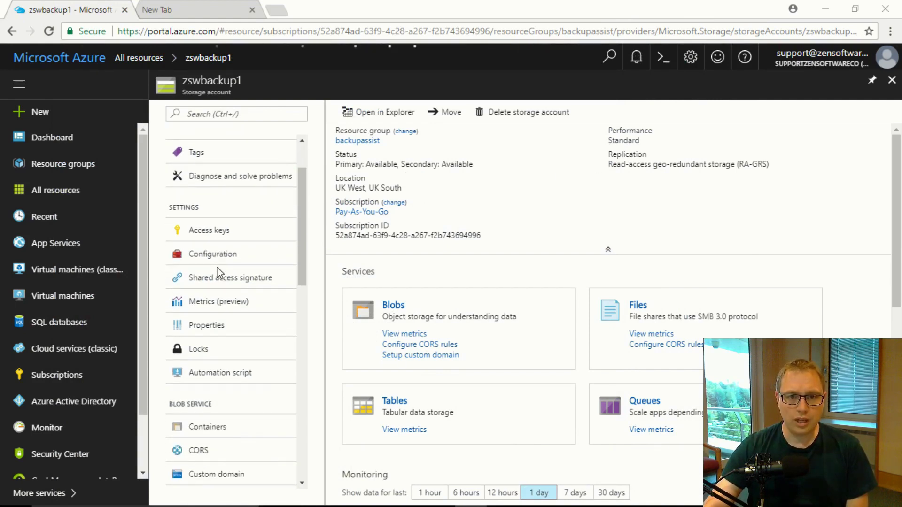
pyautogui.scroll(-2, 217, 273)
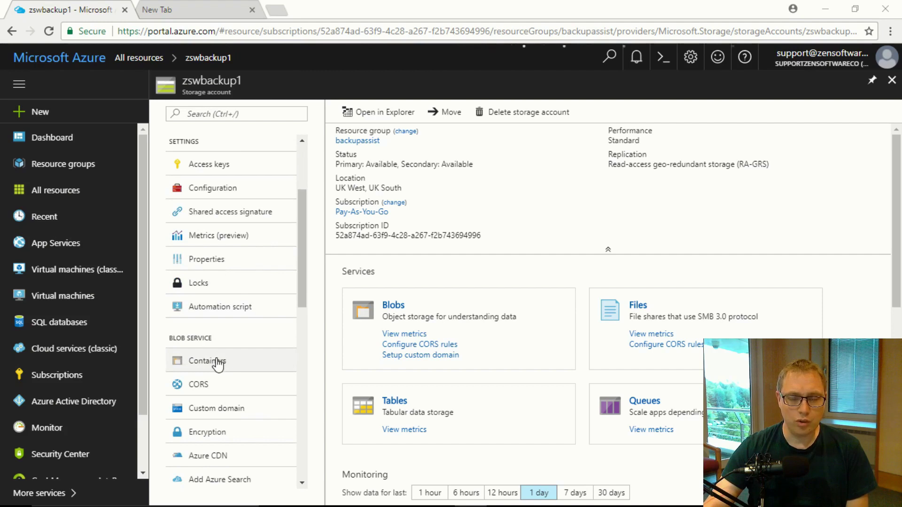
pyautogui.click(217, 364)
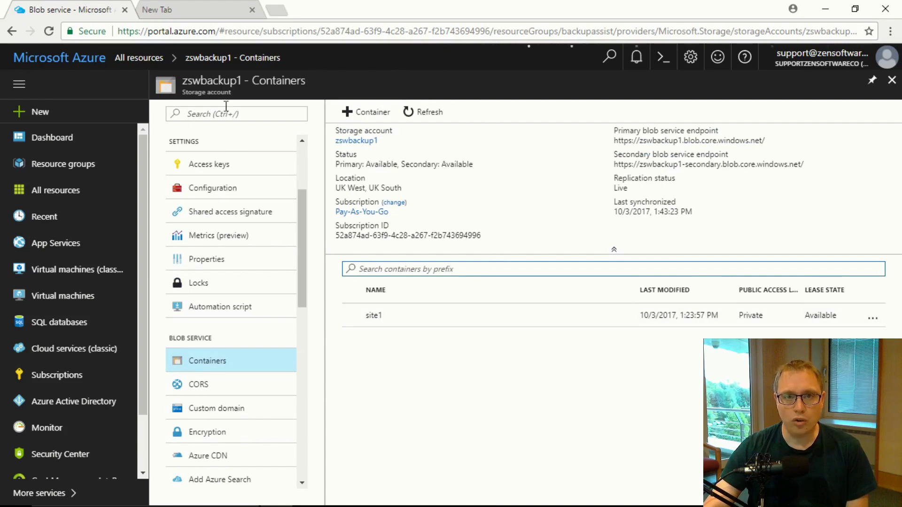
pyautogui.click(375, 318)
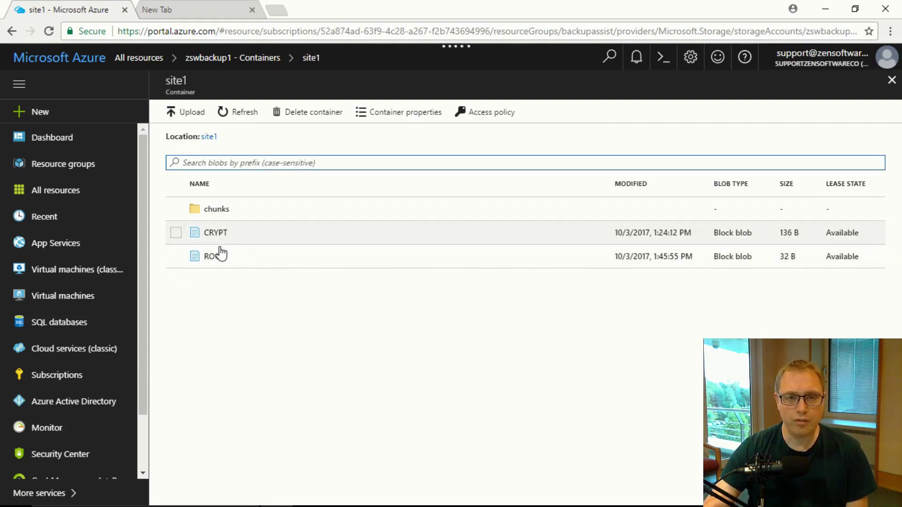
pyautogui.click(210, 212)
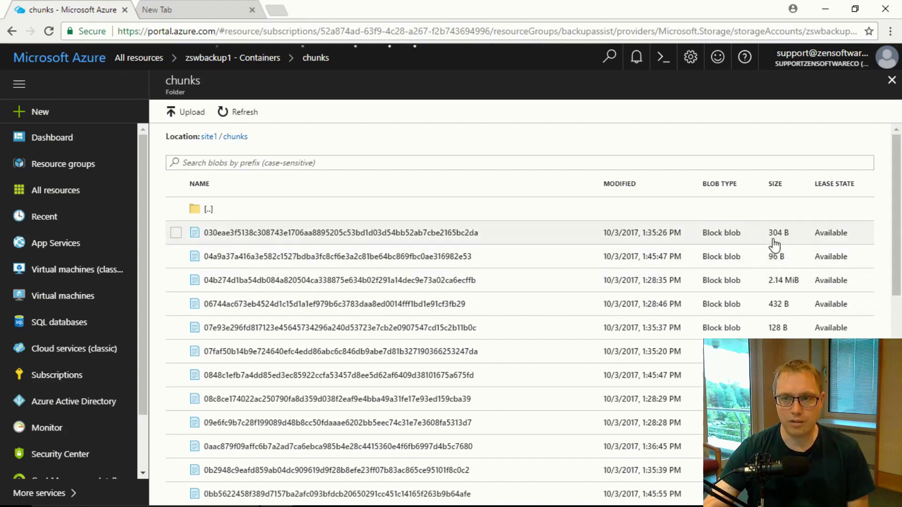
pyautogui.scroll(-10, 423, 385)
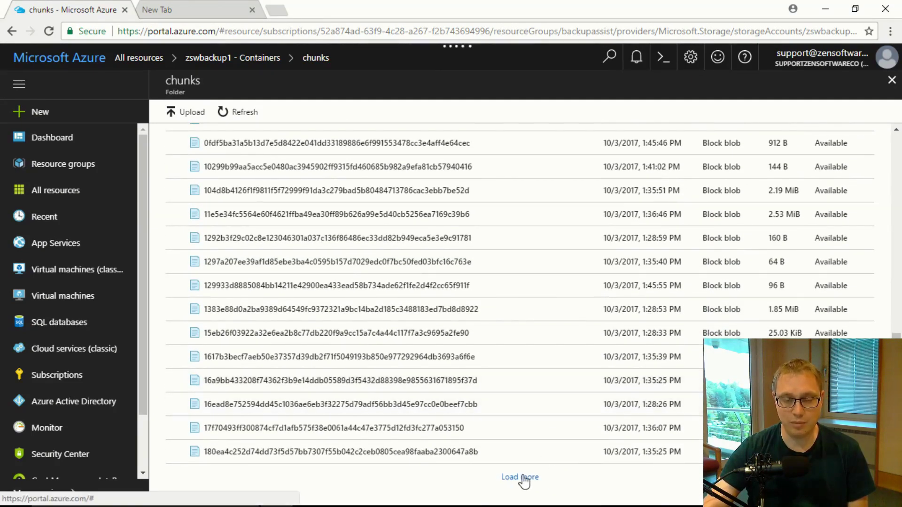
pyautogui.scroll(1, 544, 328)
pyautogui.scroll(9, 543, 329)
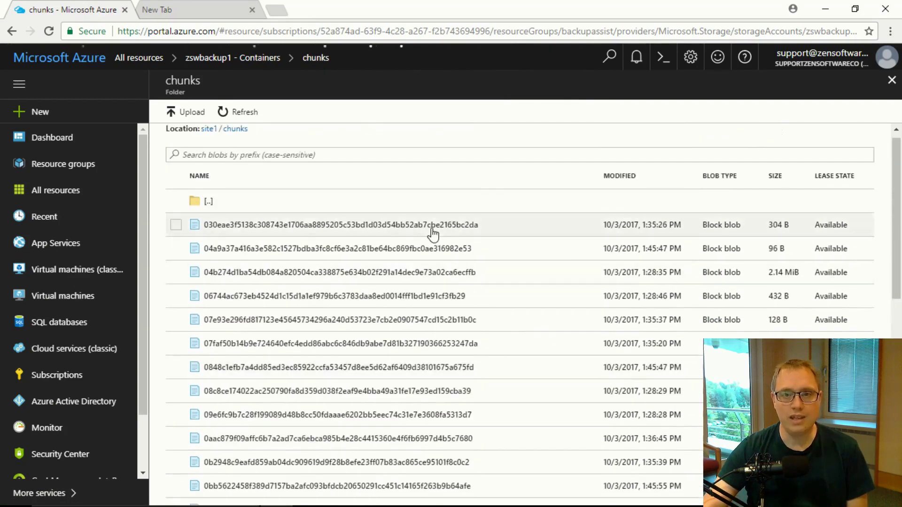